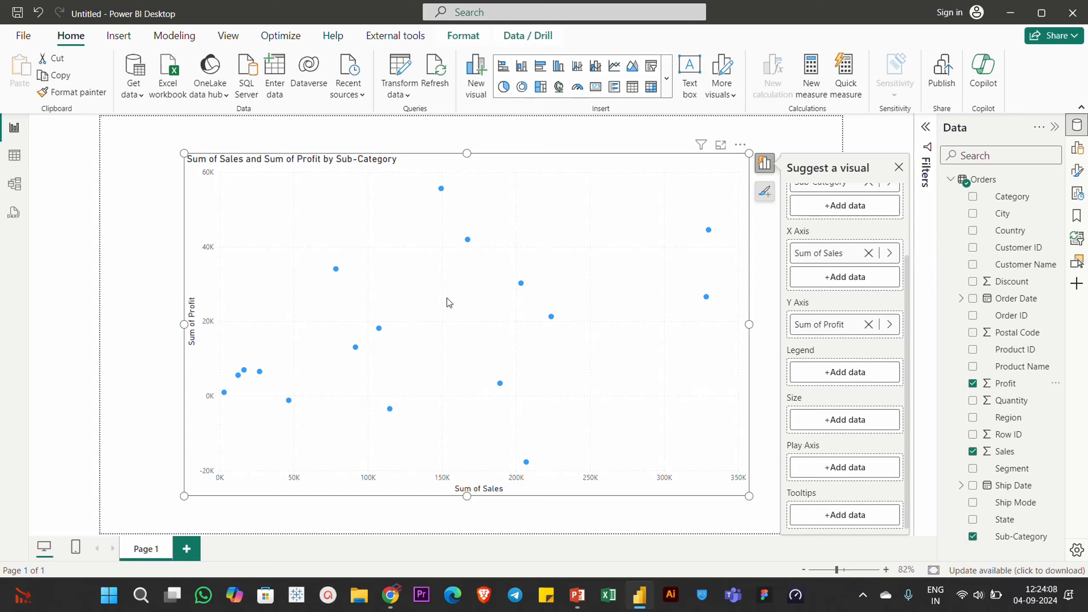
- Add Sub-Category to the scatter chart's Legend
scroll(830, 334, "up", 2)
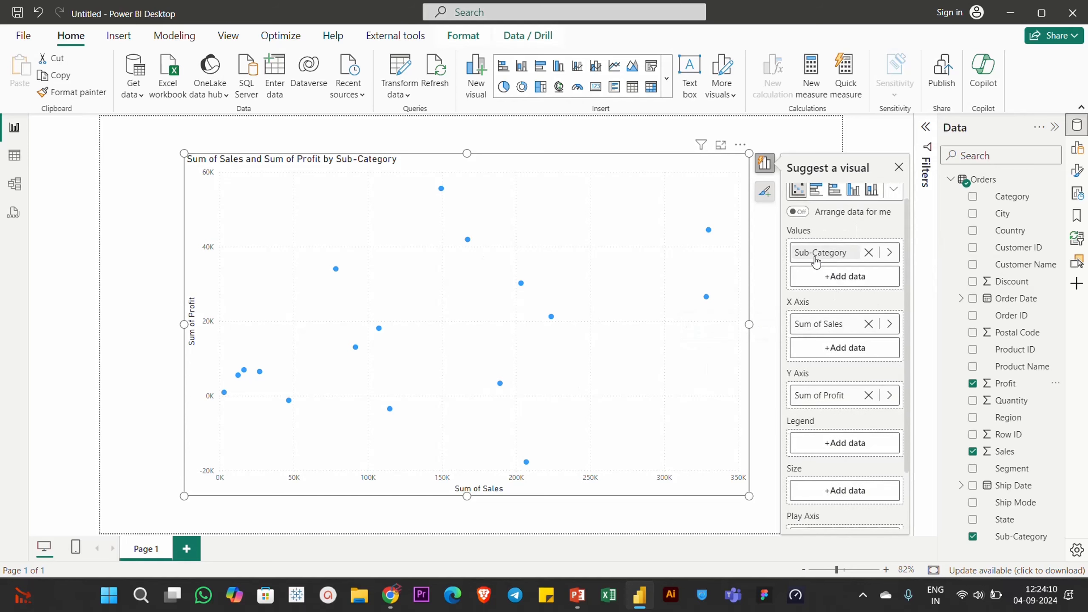
scroll(829, 382, "down", 2)
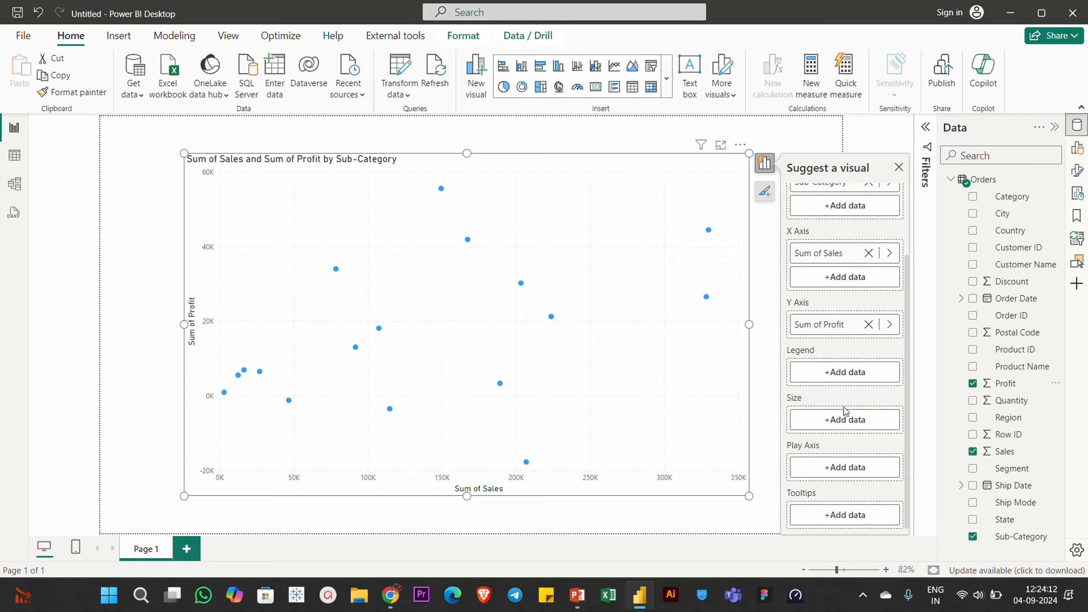
left_click_drag(1022, 542, 846, 372)
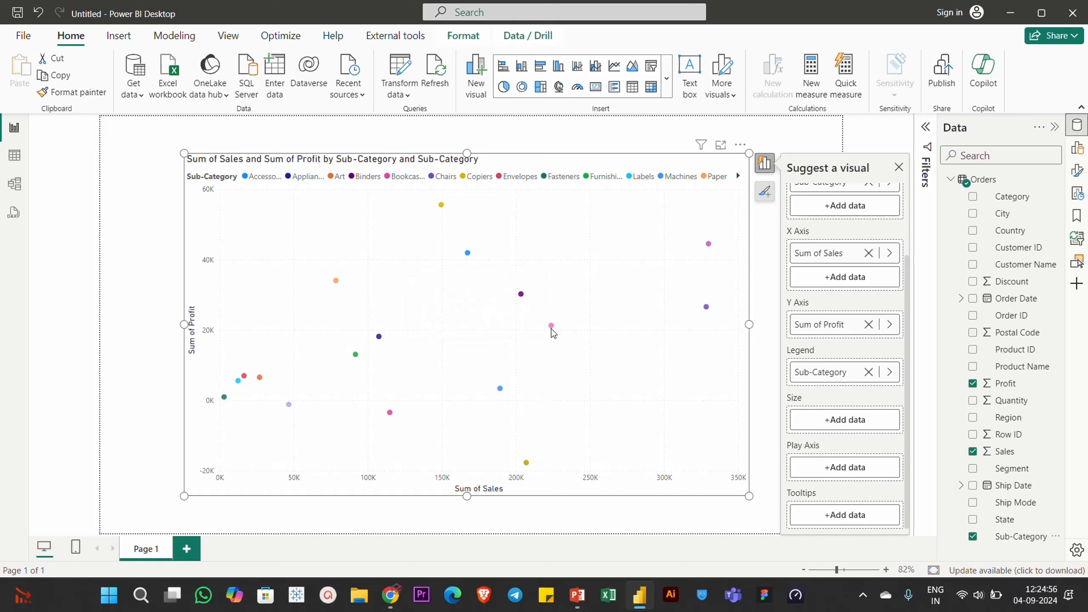
- Add Quantity to the scatter chart's Size to turn the points into bubbles
mouse_move(552, 327)
left_click_drag(1015, 405, 846, 419)
mouse_move(527, 309)
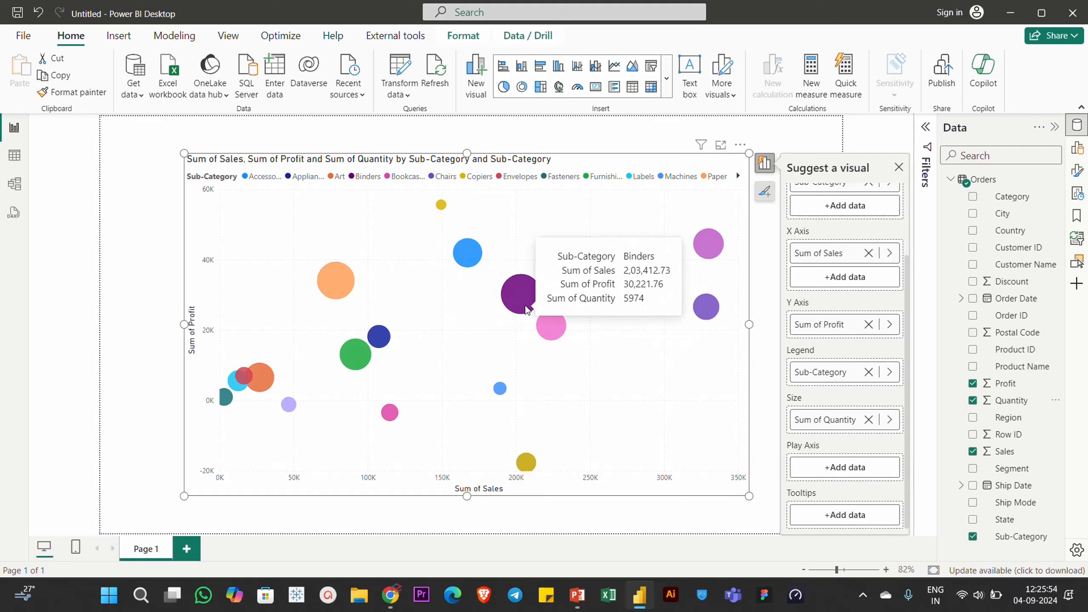
- Remove Quantity from Size and Sub-Category from Legend
left_click(869, 419)
left_click(869, 372)
- Expand the Order Date hierarchy and add Month to the chart's Play Axis
left_click(962, 298)
left_click(973, 315)
left_click_drag(1030, 366, 845, 467)
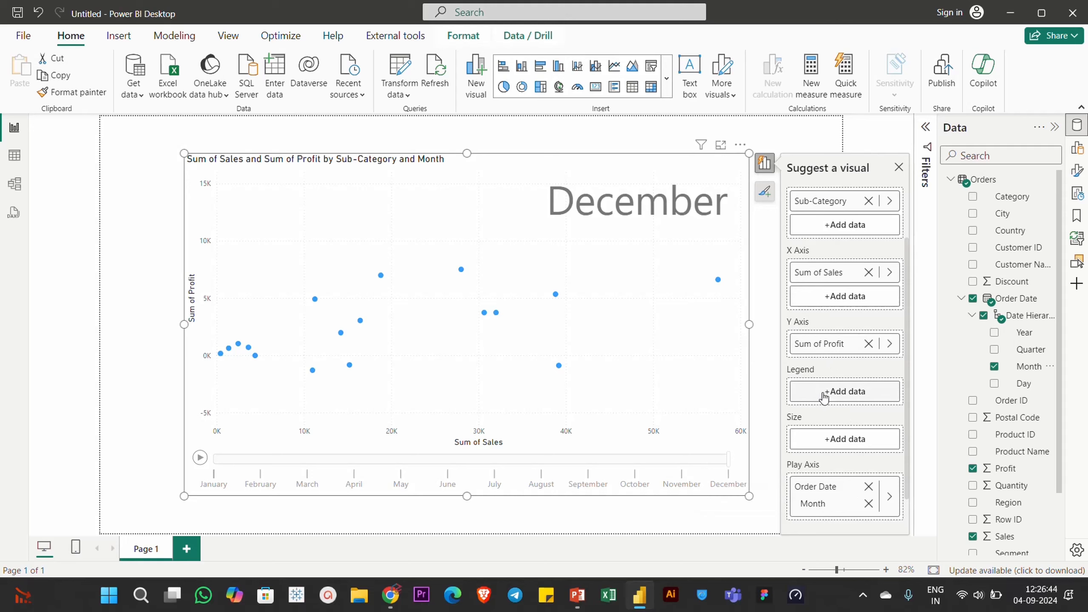
scroll(1009, 489, "down", 3)
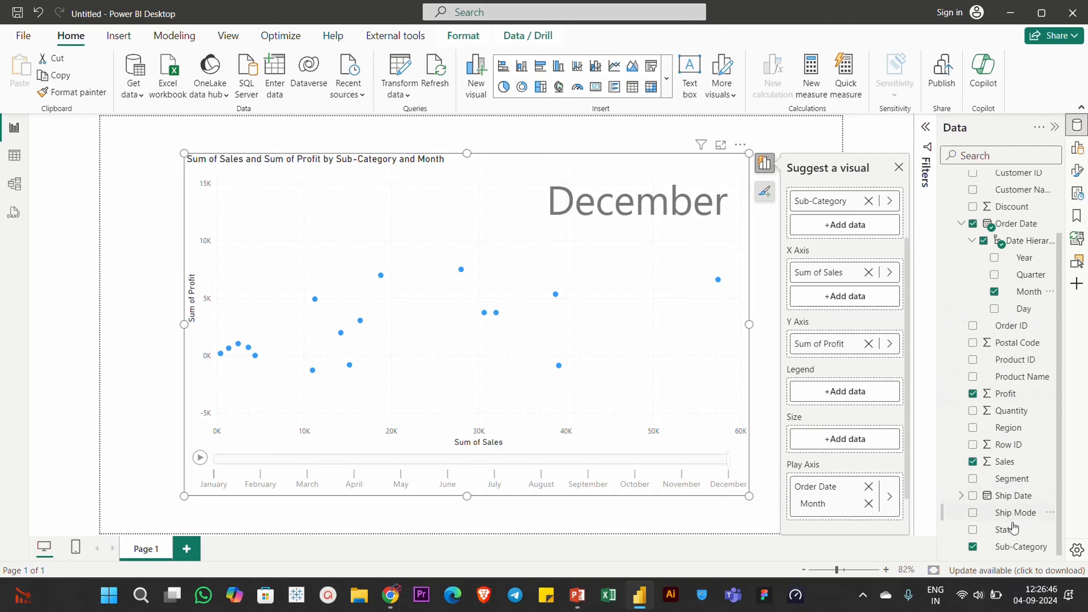
left_click_drag(1014, 548, 844, 396)
left_click(868, 392)
- Add Segment to the scatter chart's Legend
left_click_drag(1013, 479, 845, 392)
scroll(836, 419, "down", 2)
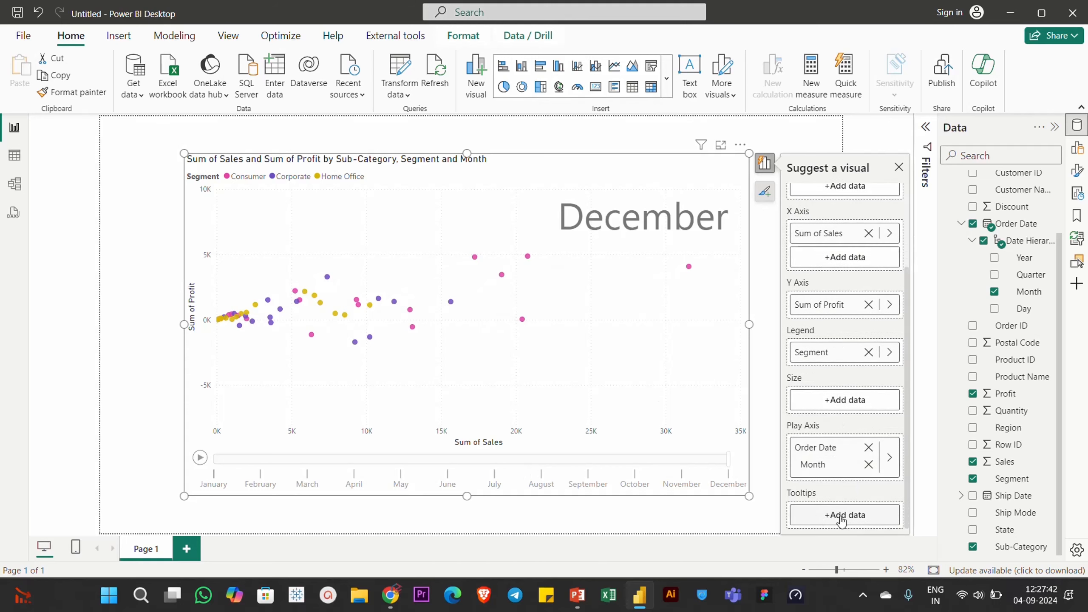
scroll(841, 520, "up", 3)
scroll(836, 450, "down", 3)
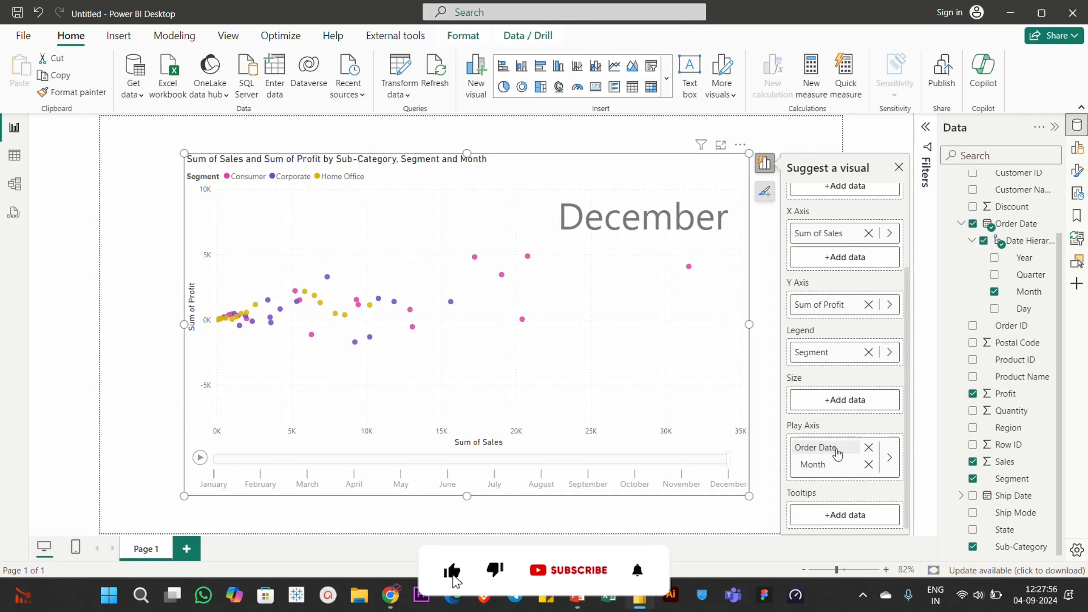
- Open the scatter chart's X-axis range formatting options
left_click(725, 316)
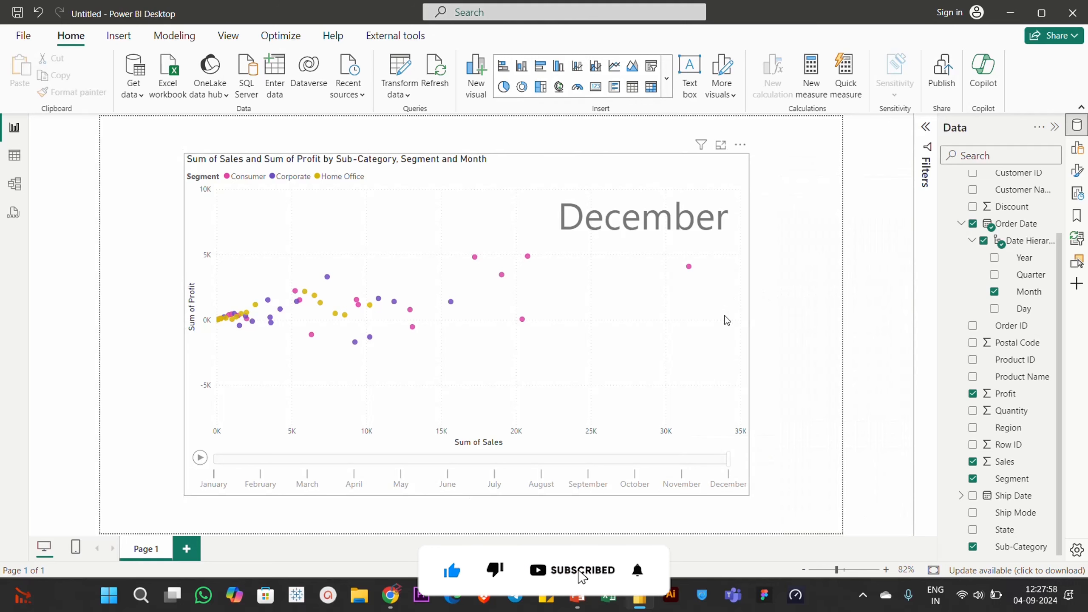
left_click(735, 313)
left_click(1077, 170)
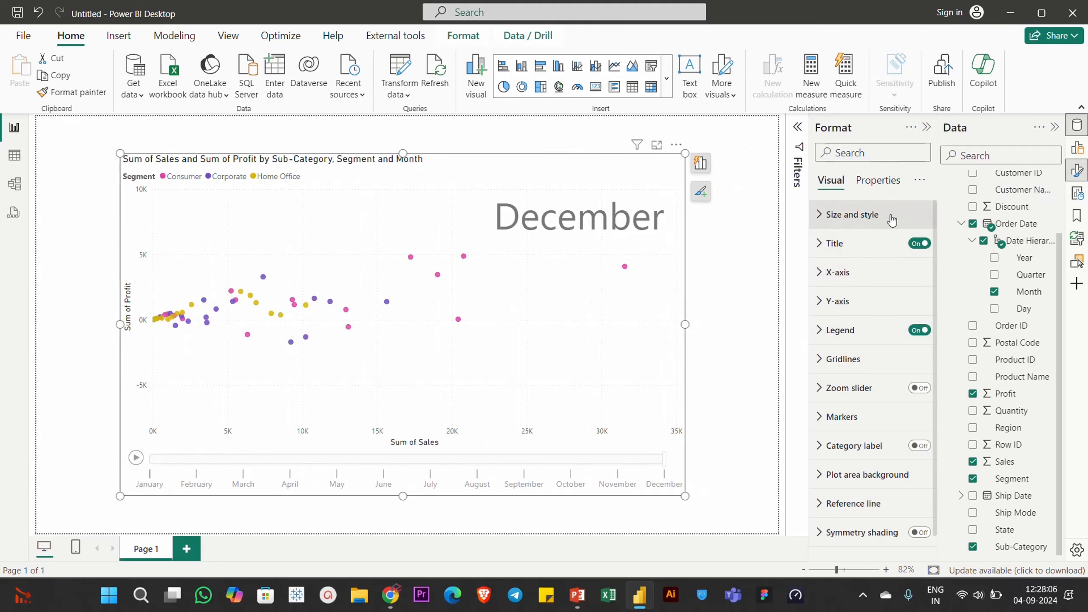
left_click(838, 272)
scroll(869, 300, "down", 2)
- Try the X-axis Logarithmic scale and Invert range options, switching each back off
left_click(913, 330)
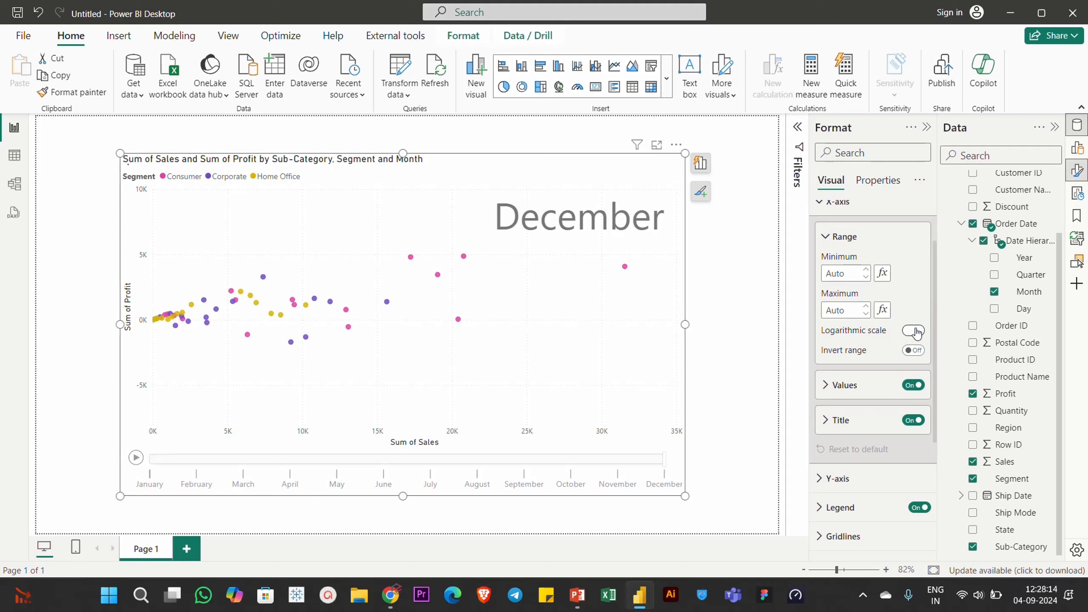
left_click(913, 330)
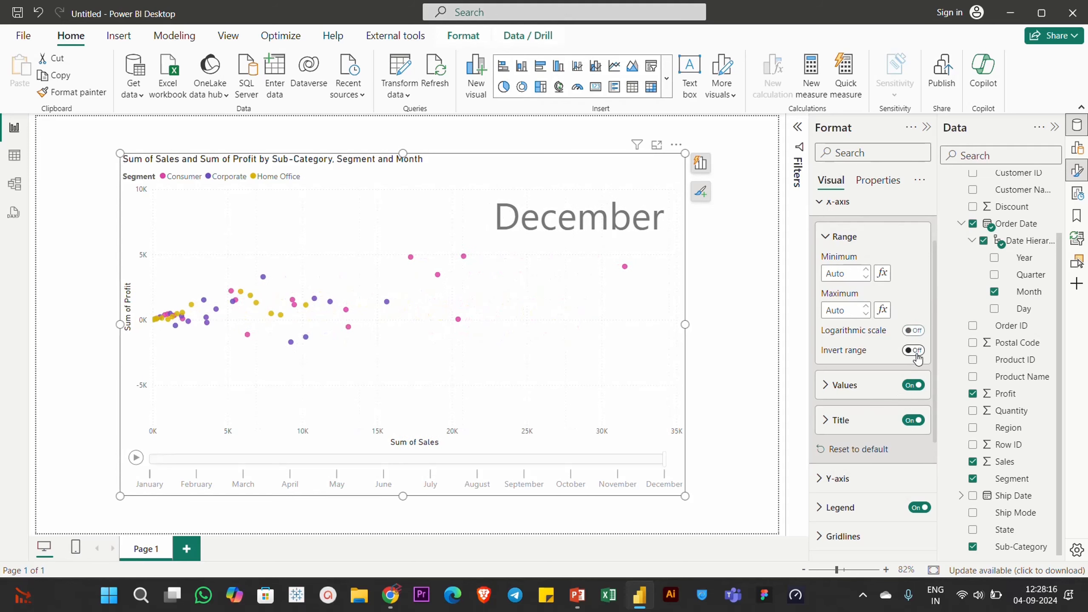
left_click(912, 351)
left_click(911, 351)
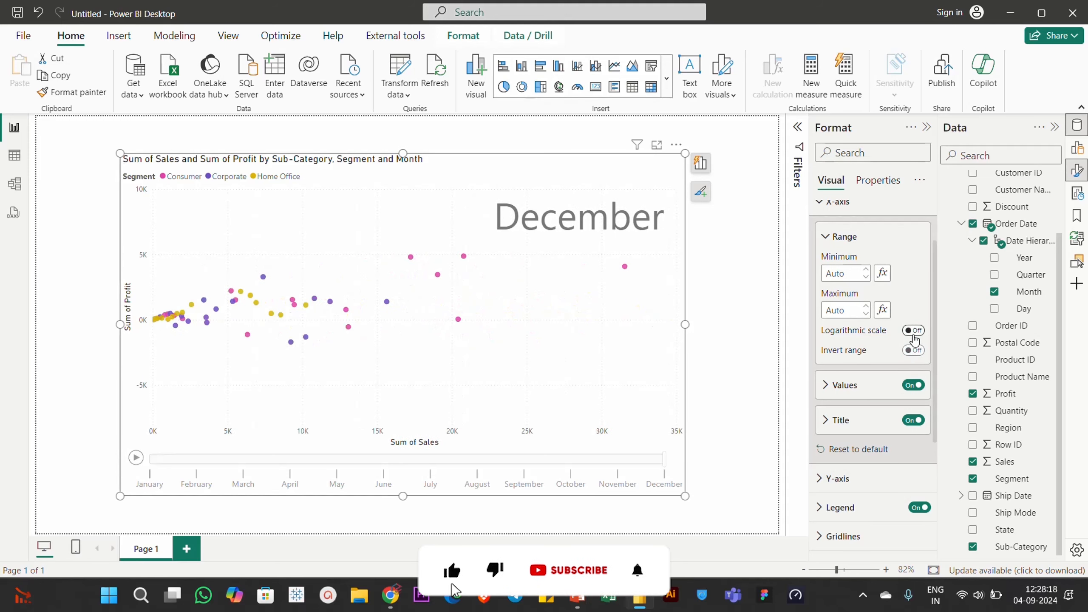
- Examine the Y-axis and Legend formatting options
left_click(839, 478)
scroll(874, 422, "down", 3)
scroll(886, 386, "down", 4)
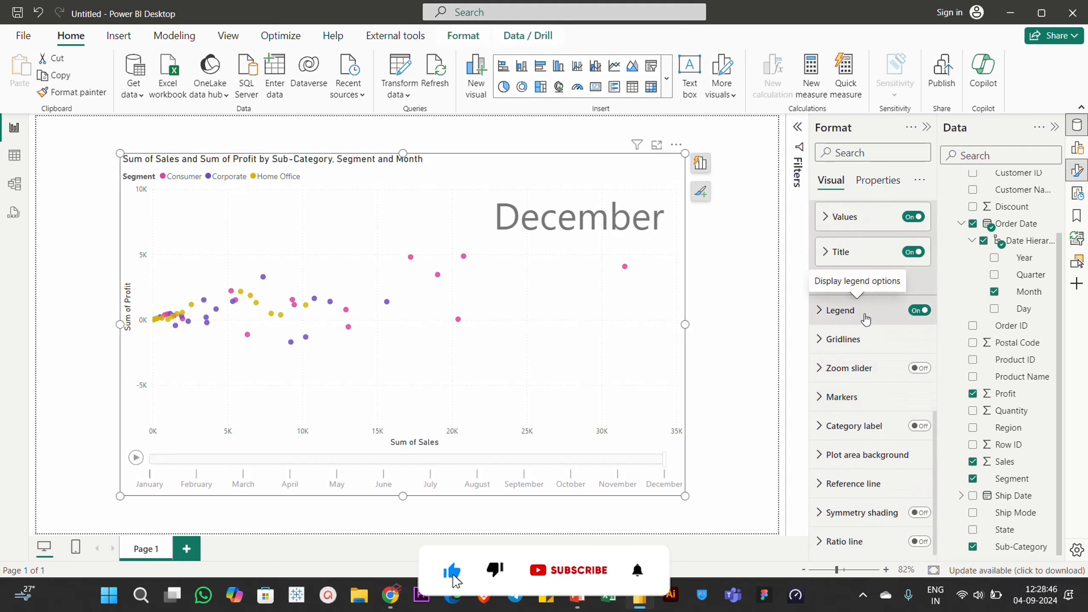
left_click(863, 316)
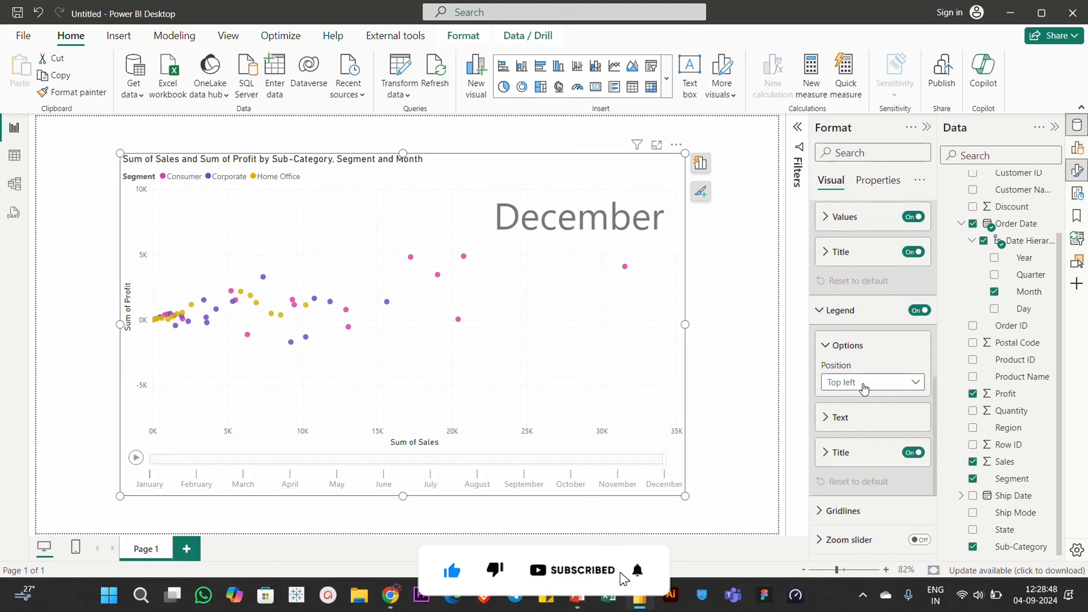
left_click(855, 426)
left_click(840, 310)
- Expand Gridlines and set the horizontal gridline colour to a dark grey
left_click(843, 339)
scroll(891, 437, "down", 1)
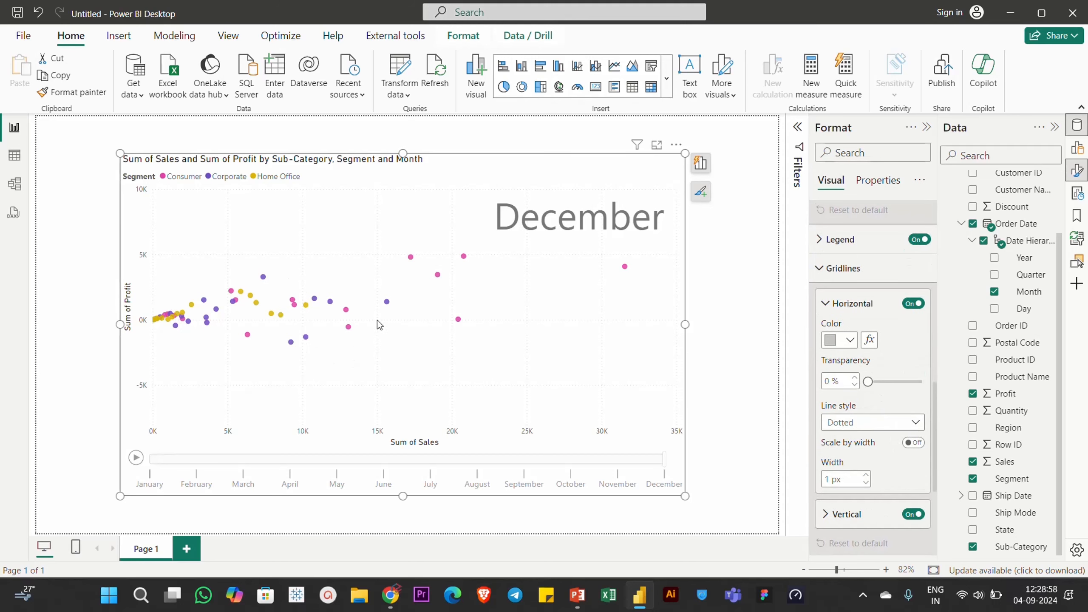
left_click(835, 341)
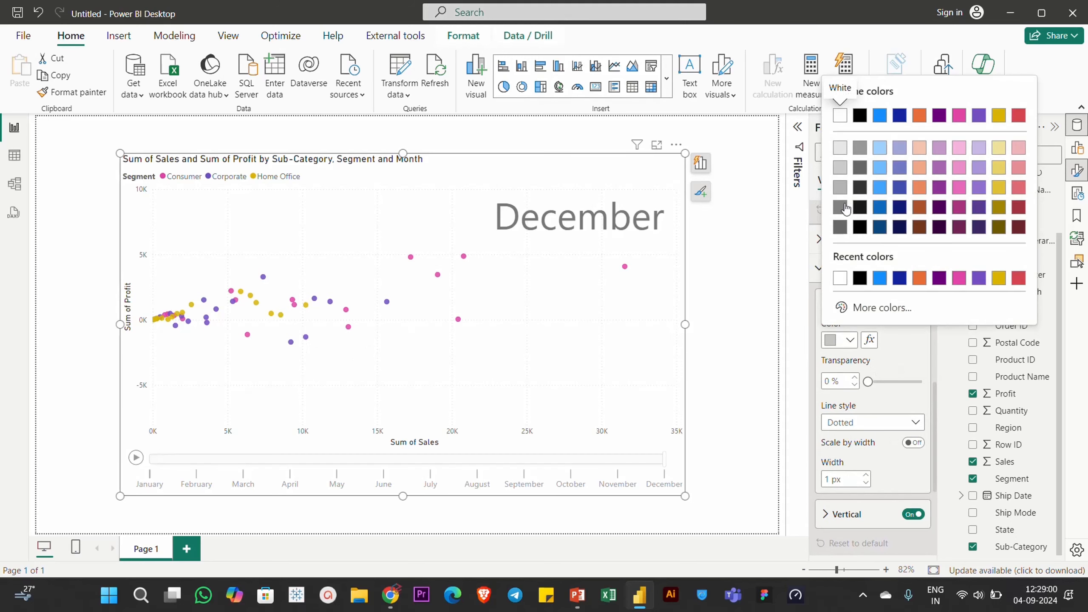
left_click(841, 208)
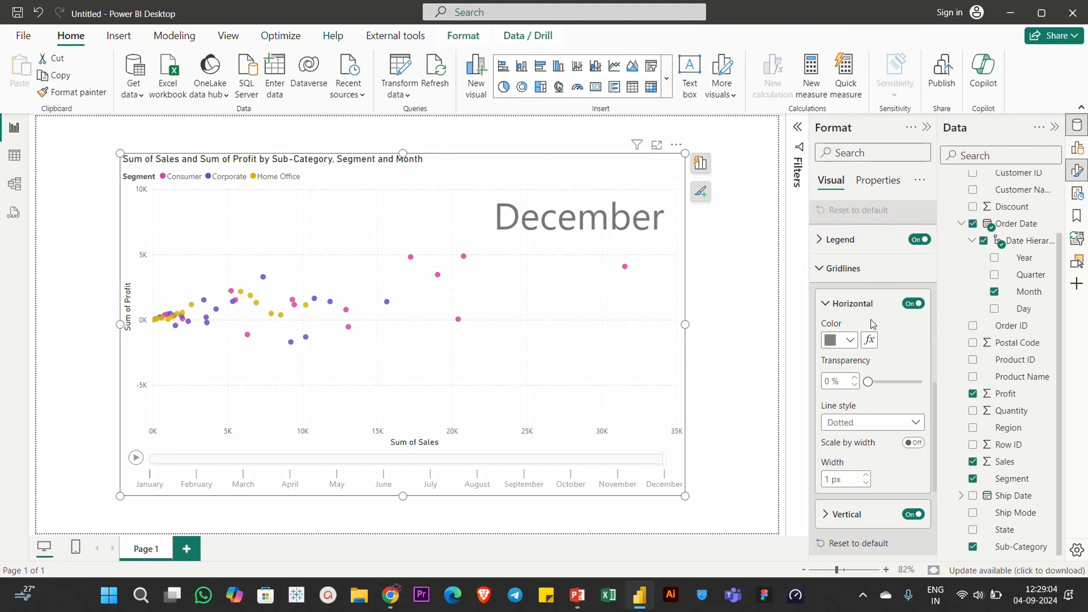
- Set the vertical gridline colour to a dark grey
scroll(872, 325, "down", 2)
left_click(865, 448)
scroll(857, 428, "down", 2)
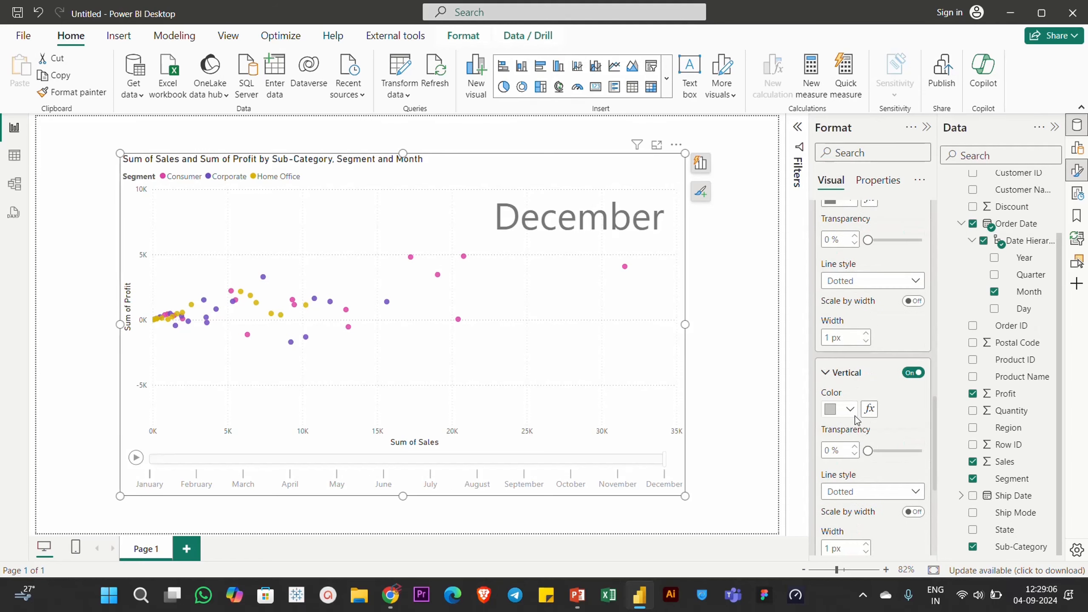
left_click(853, 411)
left_click(846, 285)
- Change the horizontal gridlines' line style to Dashed
scroll(846, 285, "up", 3)
left_click(852, 422)
left_click(851, 440)
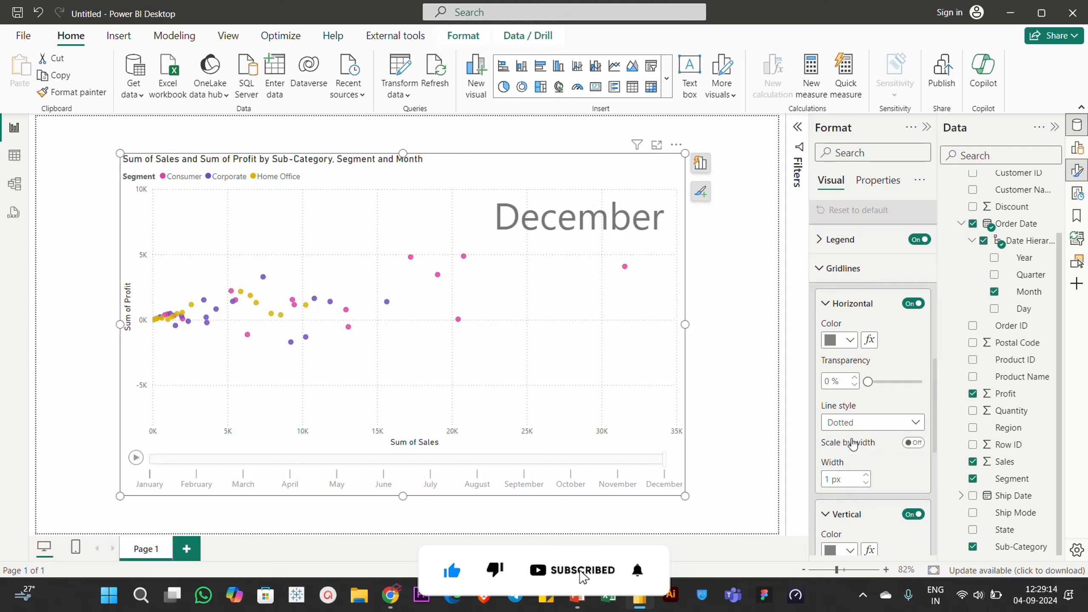
left_click(862, 426)
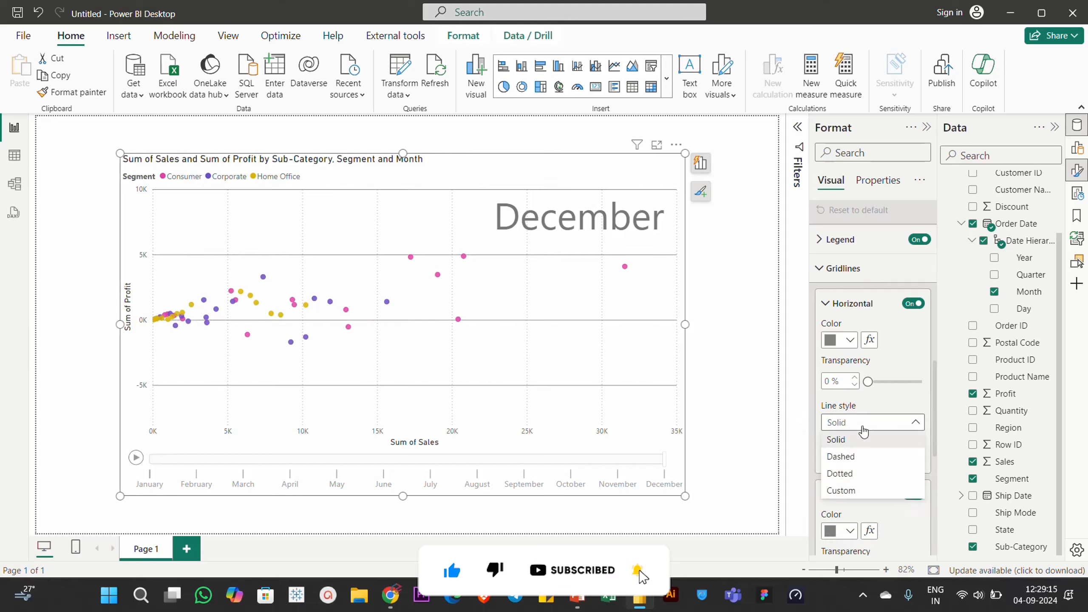
left_click(851, 463)
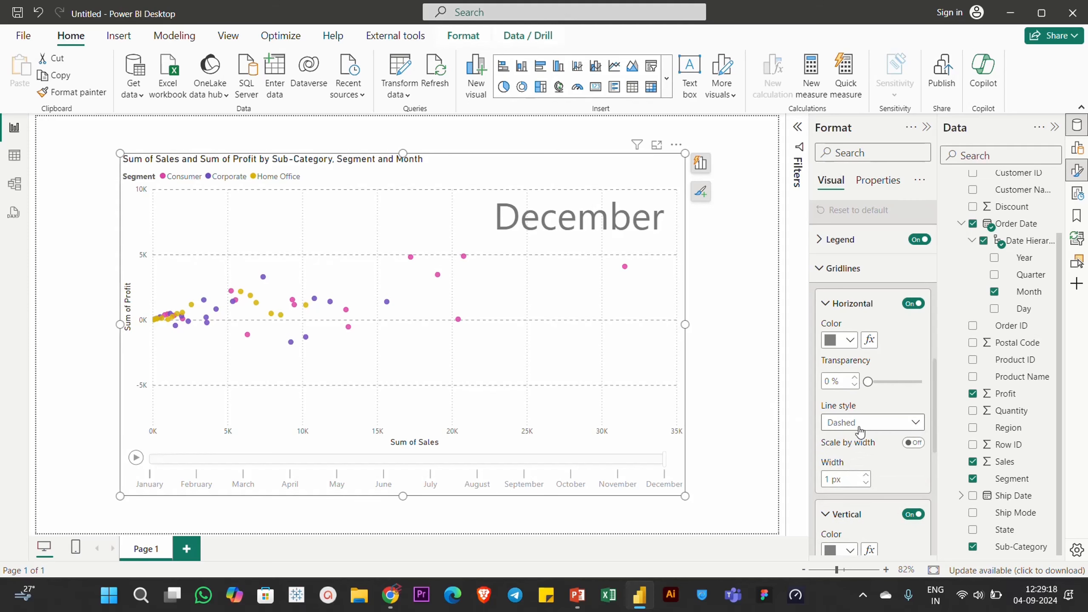